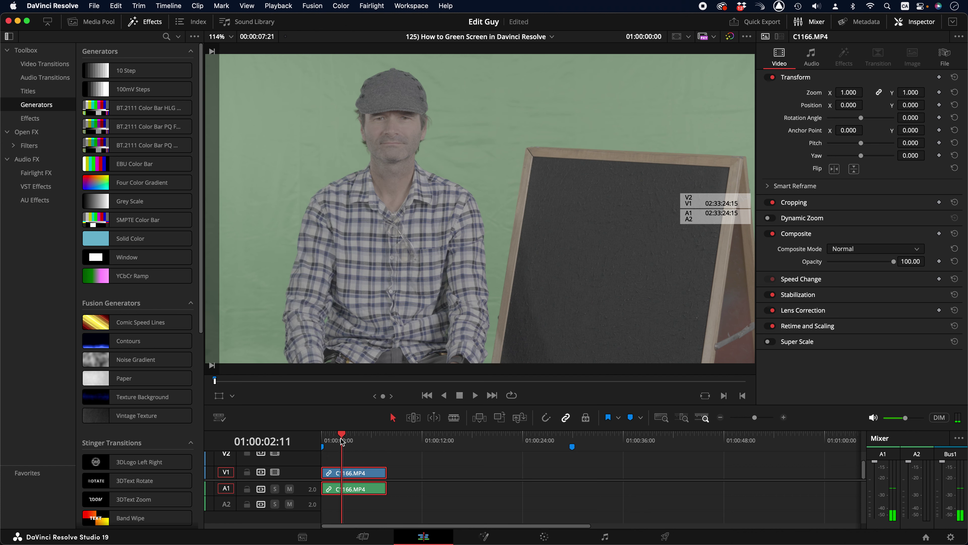
- Switch to the Color page with the green-screen clip, glancing at the Notes checklist first
left_click(547, 537)
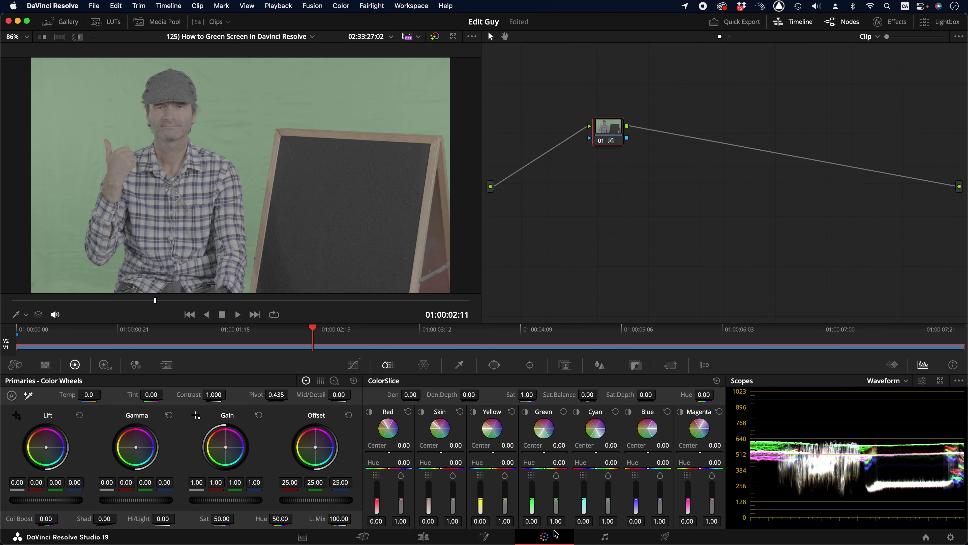
key("super+Tab")
key("super+Tab")
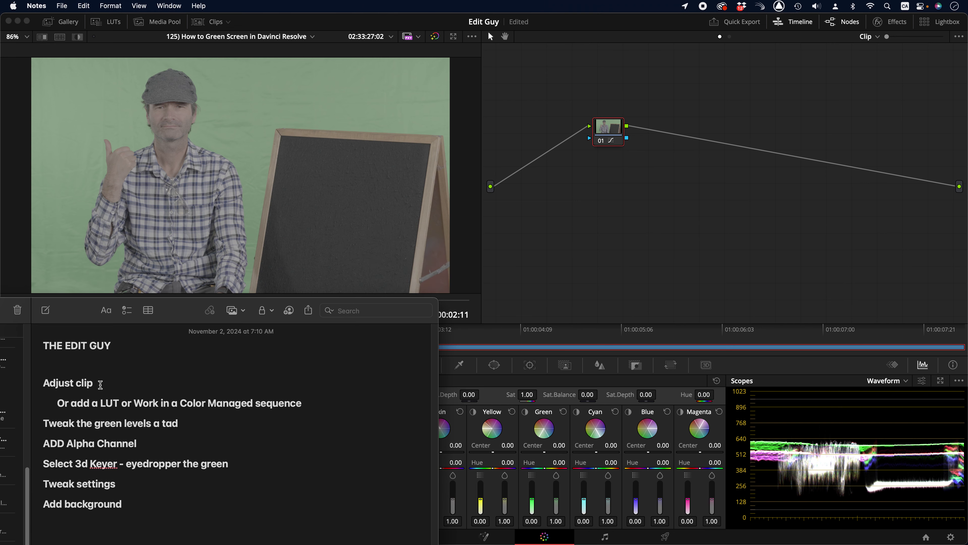
left_click(625, 207)
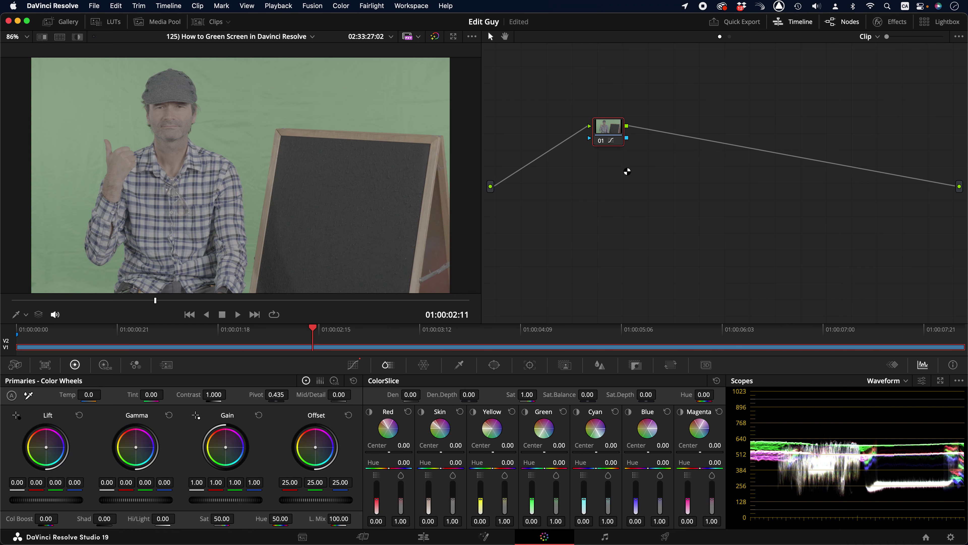
- Steepen the custom curve: black point in, white point in, midtones slightly lowered
left_click(353, 365)
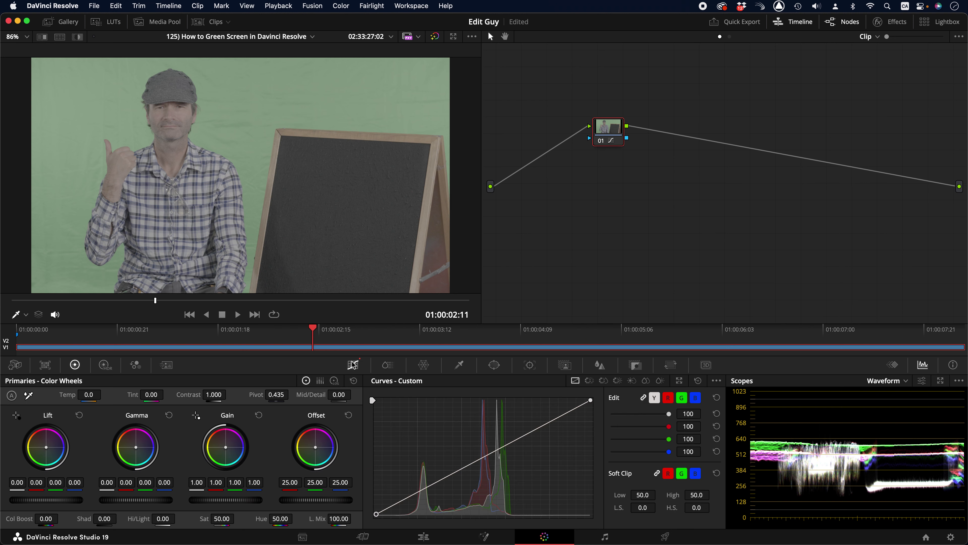
left_click_drag(376, 516, 406, 515)
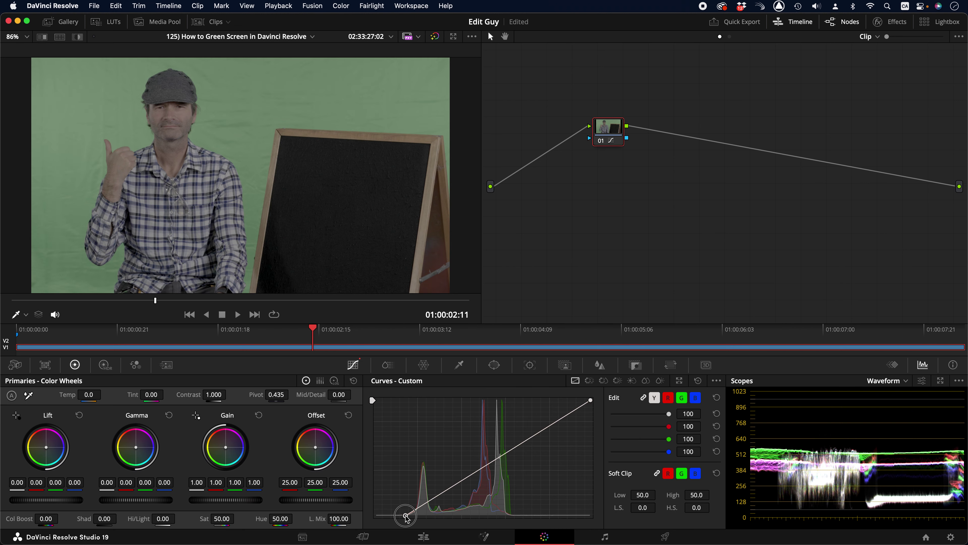
left_click_drag(591, 403, 515, 400)
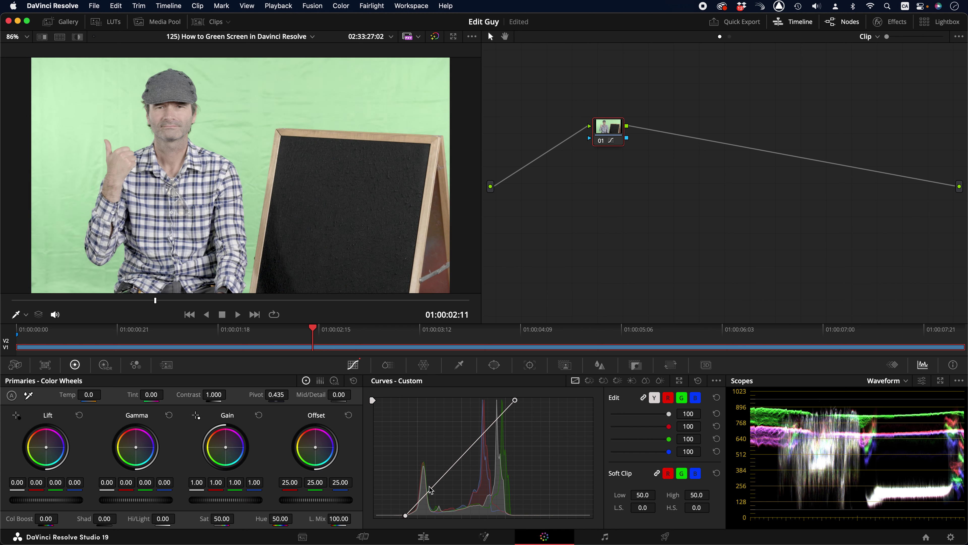
left_click_drag(435, 484, 437, 492)
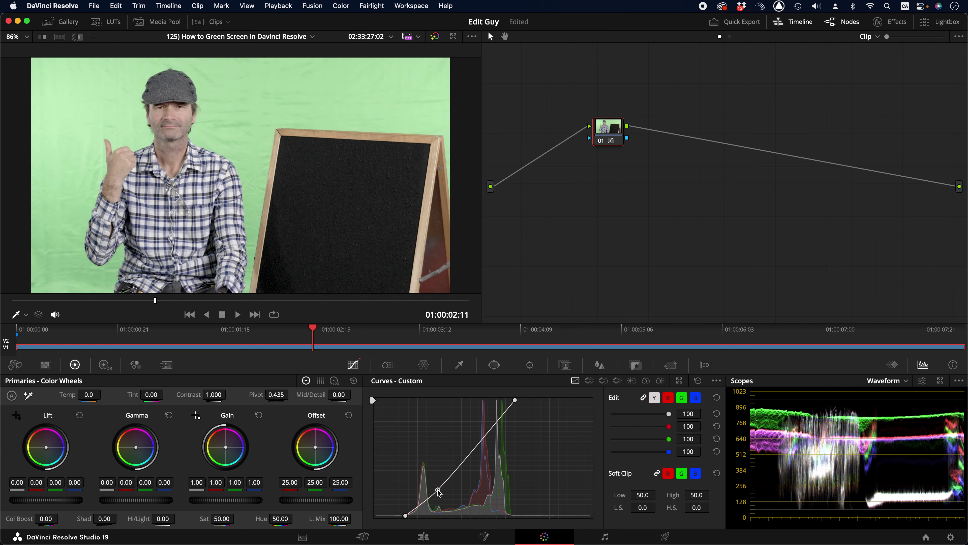
- Set the clip's saturation to 75
left_click(221, 520)
type("75")
key("Return")
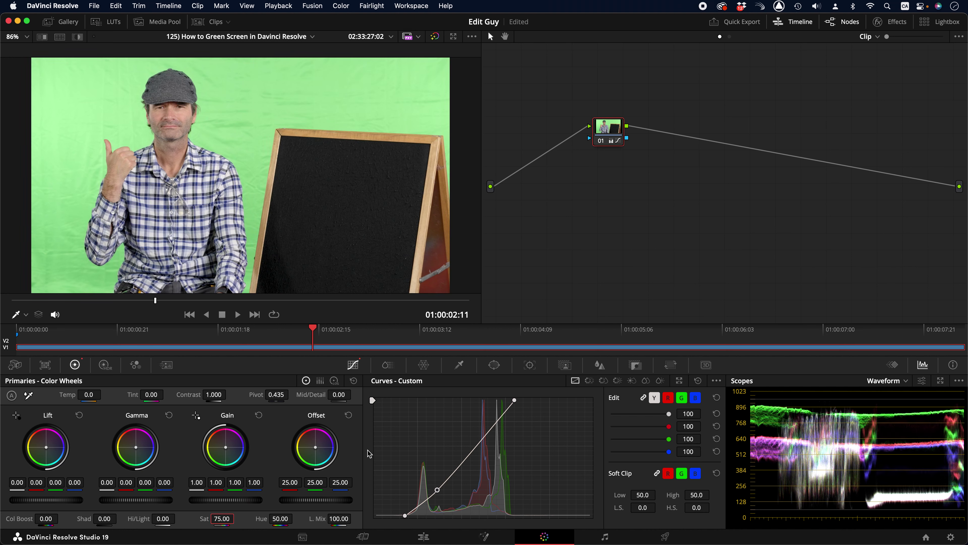
key("super+Tab")
- Underline the 'Adjust clip' checklist line in Notes and return to the Color page
left_click_drag(108, 386, 48, 384)
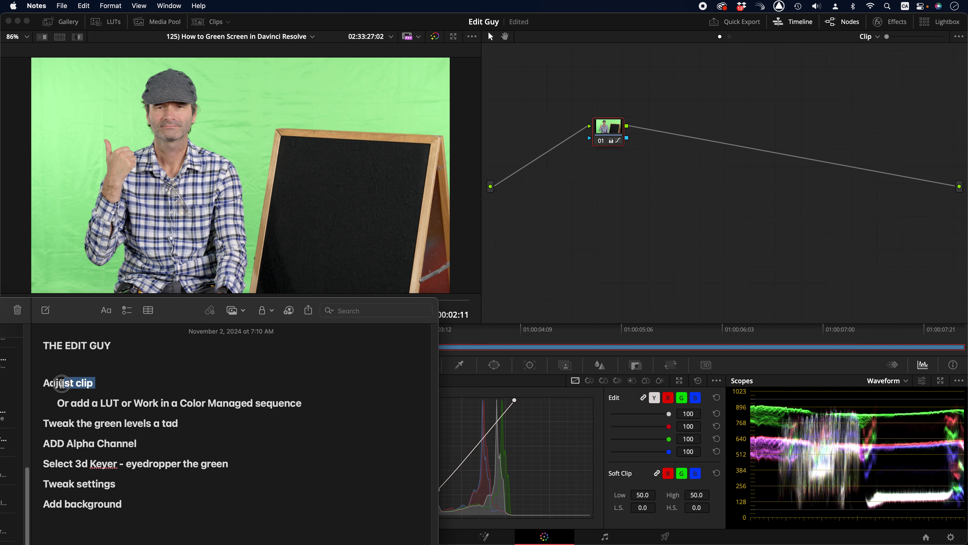
key("super+u")
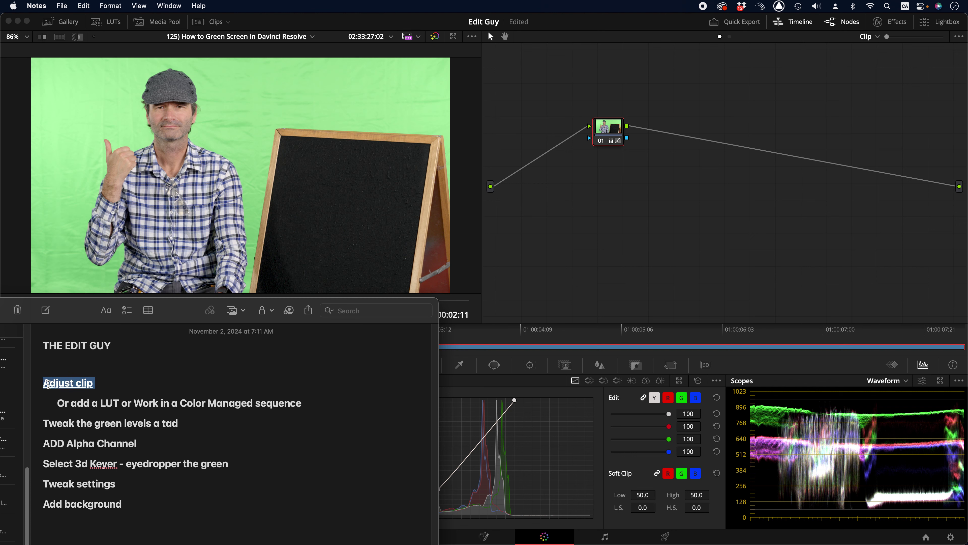
left_click(216, 425)
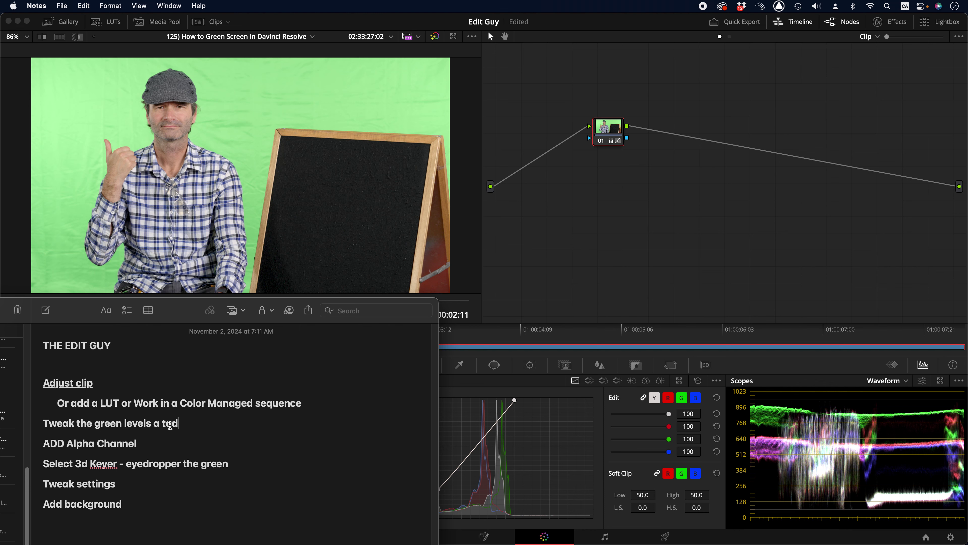
left_click(548, 458)
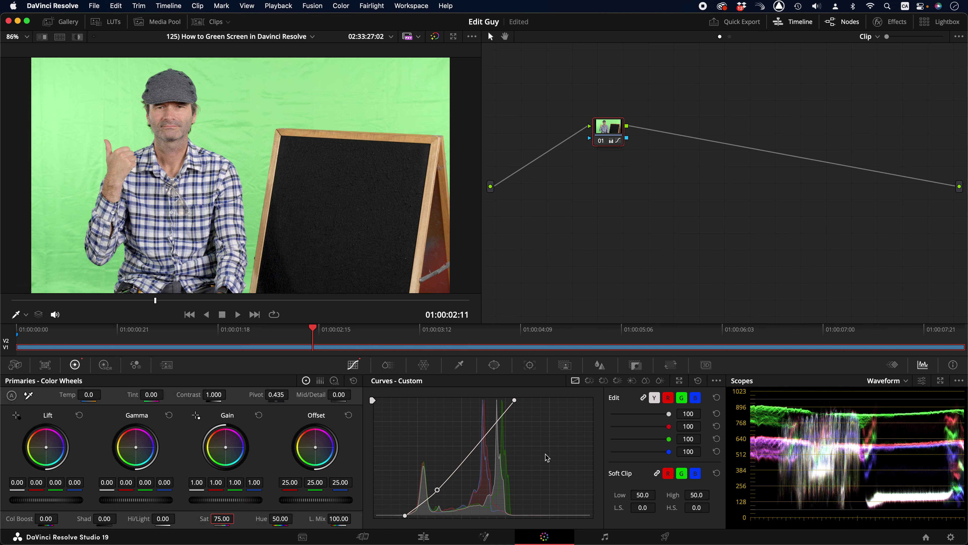
- Raise the ColorSlice green values to 0.12 and 1.48
left_click(388, 366)
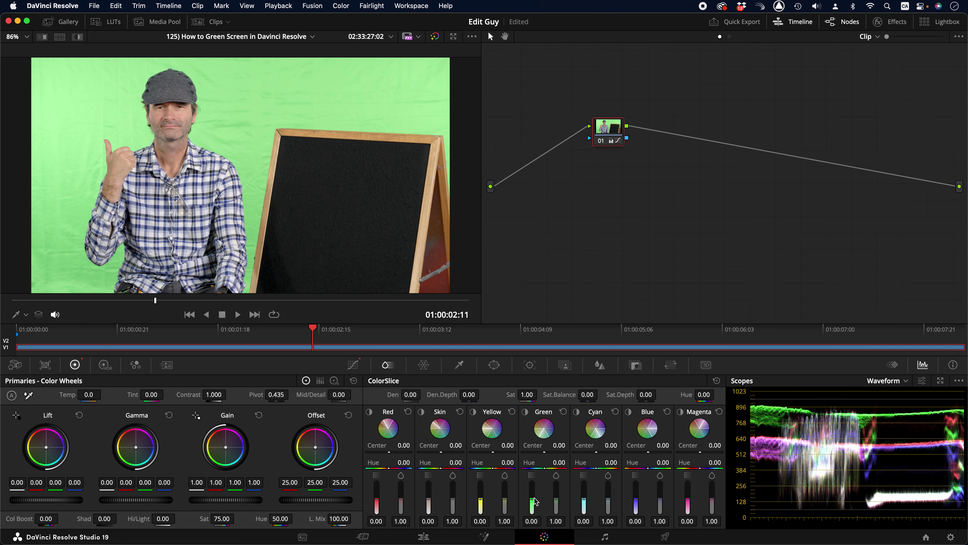
left_click_drag(533, 501, 553, 487)
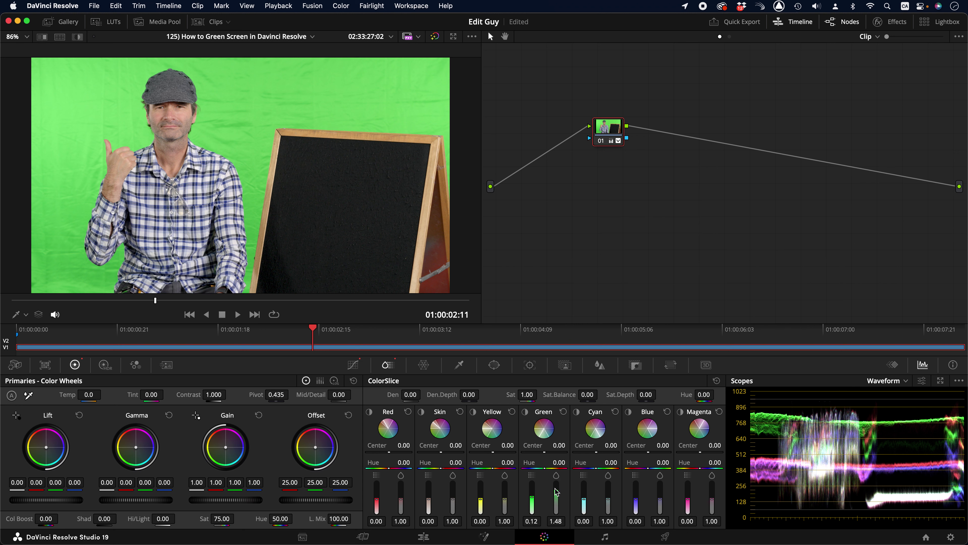
key("super+Tab")
- Underline 'Tweak the green levels a tad' in the Notes checklist
left_click_drag(189, 421, 37, 423)
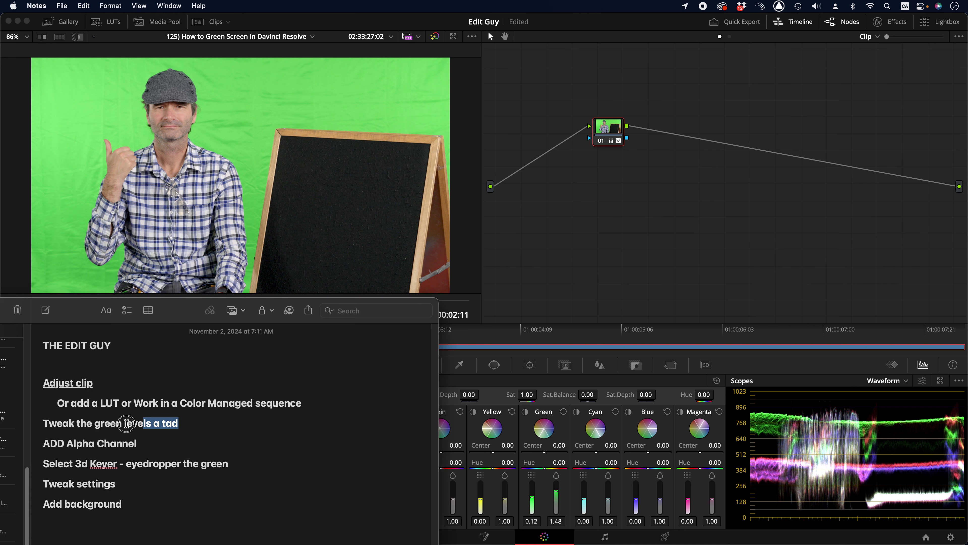
key("super+u")
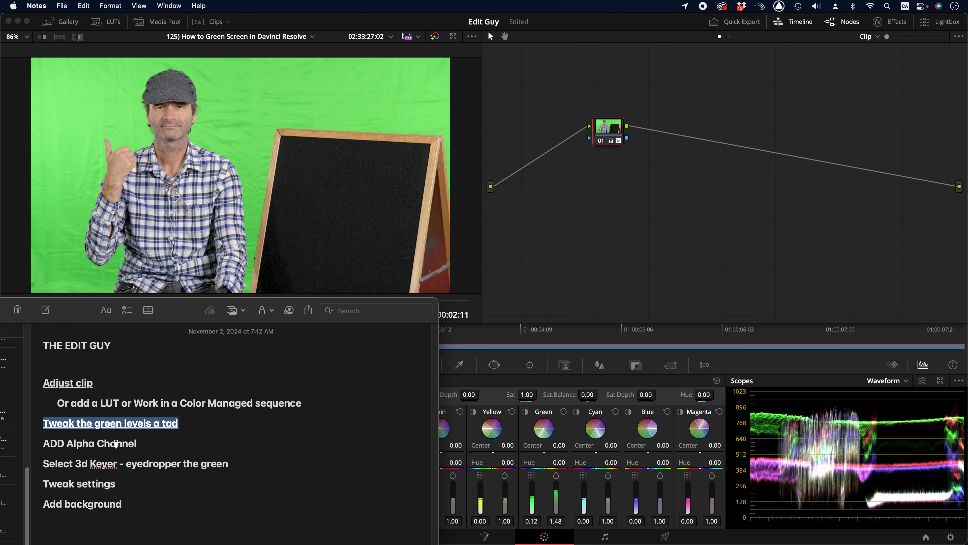
left_click(689, 257)
- Add an alpha output to the node graph and connect the clip node's alpha to it
right_click(665, 222)
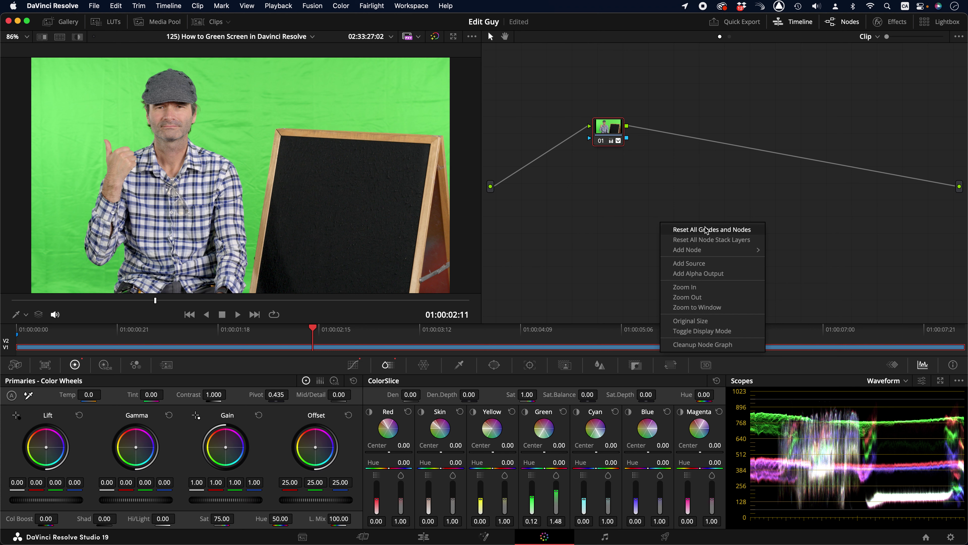
left_click(702, 274)
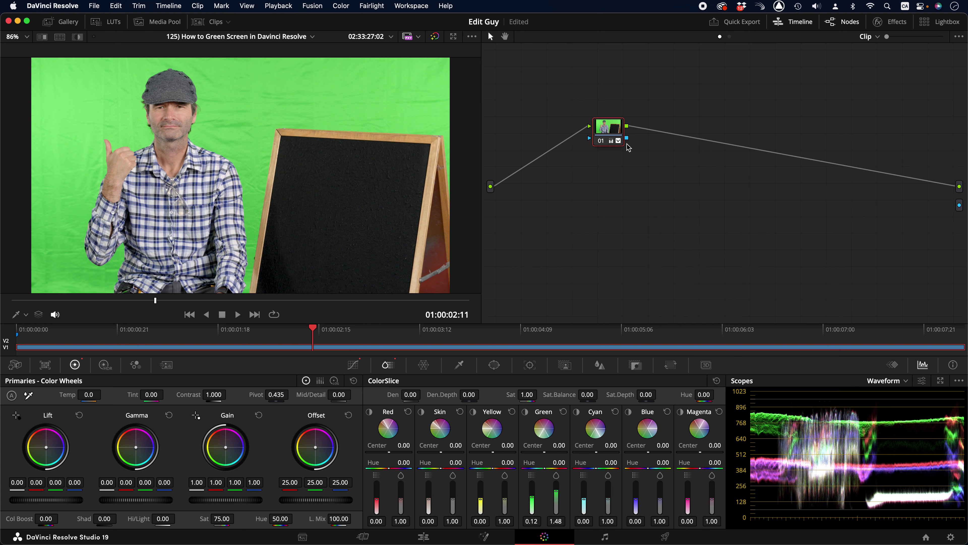
left_click_drag(627, 140, 958, 207)
- Underline 'ADD Alpha Channel' in the Notes checklist
key("super+Tab")
left_click_drag(136, 444, 36, 443)
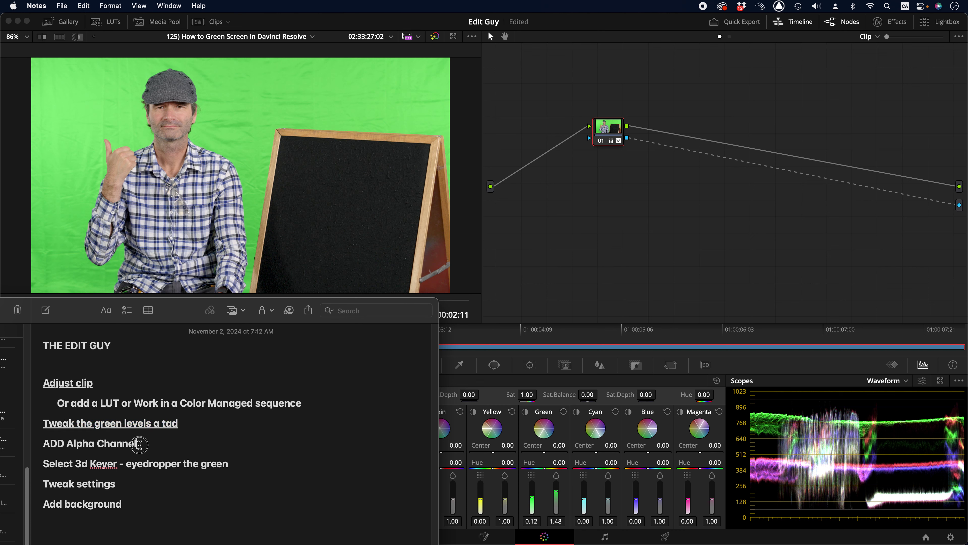
key("super+u")
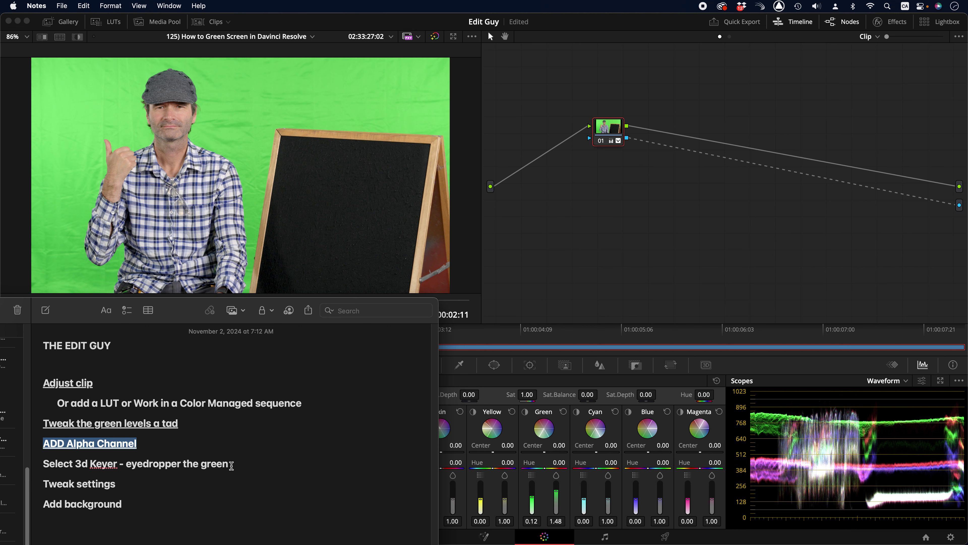
left_click(508, 391)
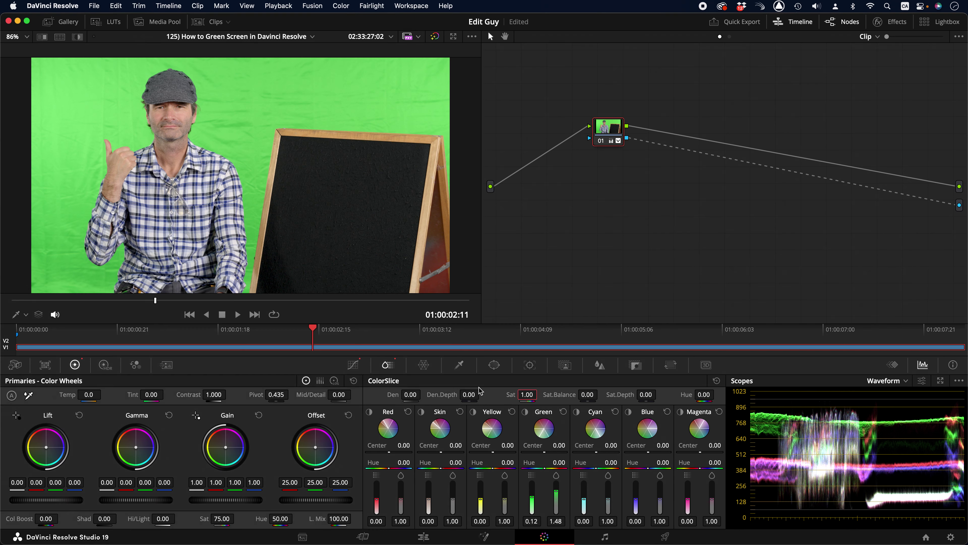
- Sample the green backdrop with a 3D qualifier stroke and view the key without highlight
left_click(460, 365)
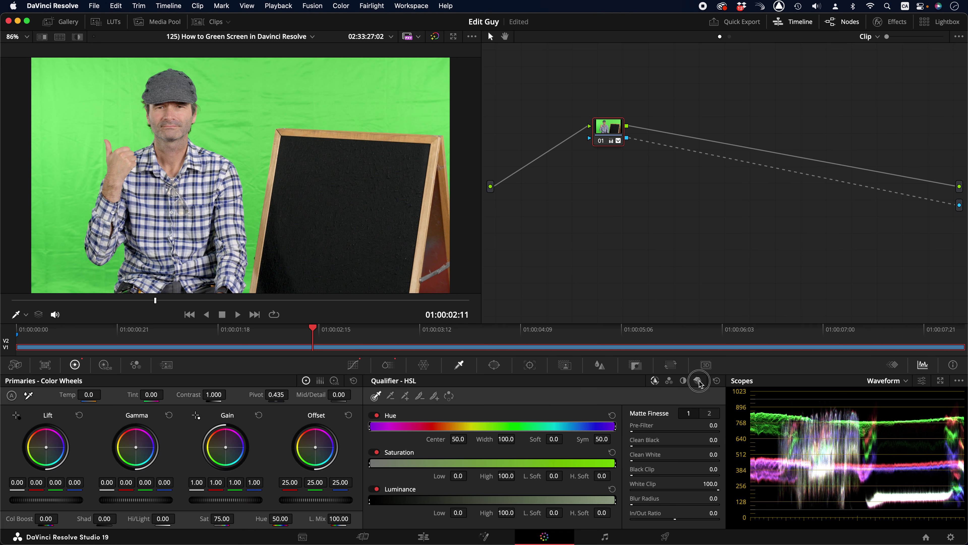
left_click(699, 381)
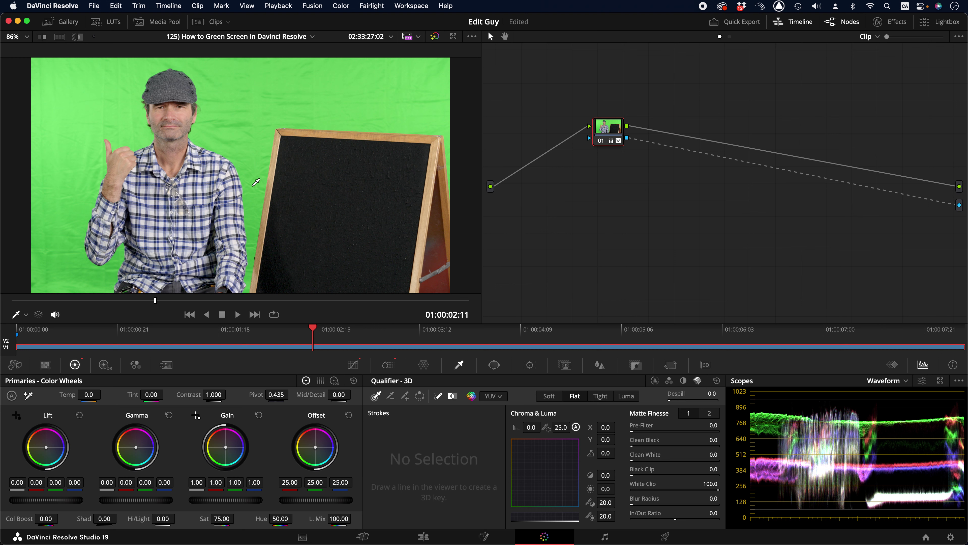
mouse_move(253, 185)
left_mouse_down()
mouse_move(434, 111)
mouse_move(81, 136)
mouse_move(66, 283)
mouse_move(47, 282)
mouse_move(121, 69)
left_mouse_up()
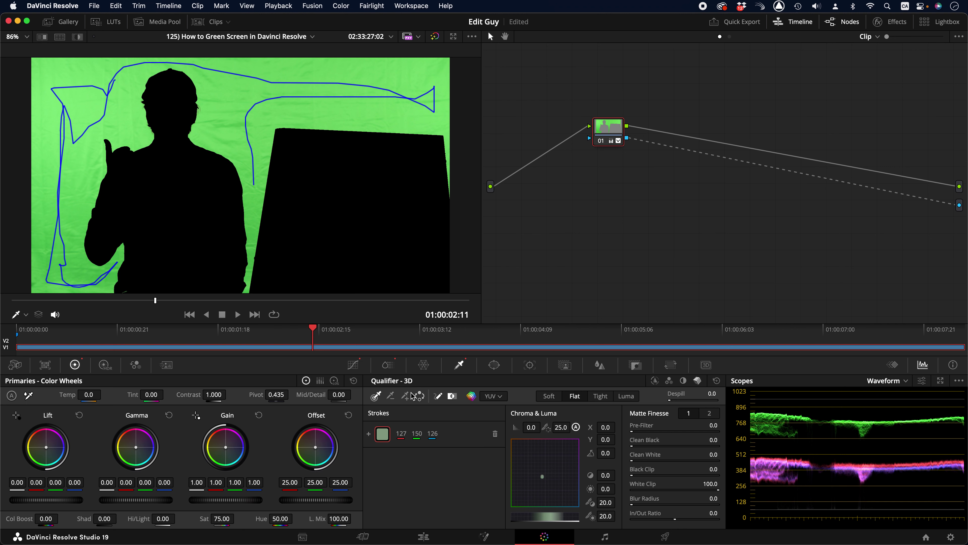
left_click(420, 397)
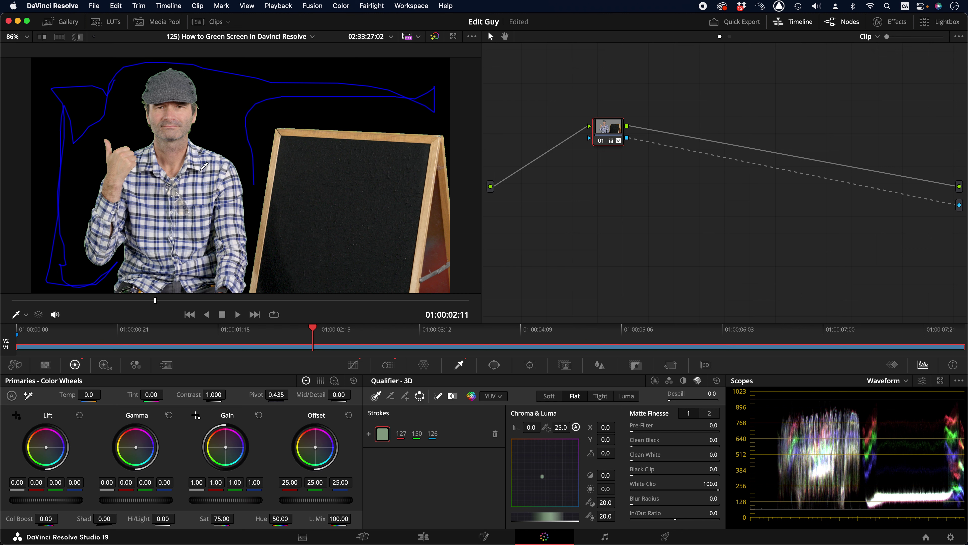
- Un-bold the '3d Keyer' line and extend the next line to 'Tweak settings -Despill'
key("super+Tab")
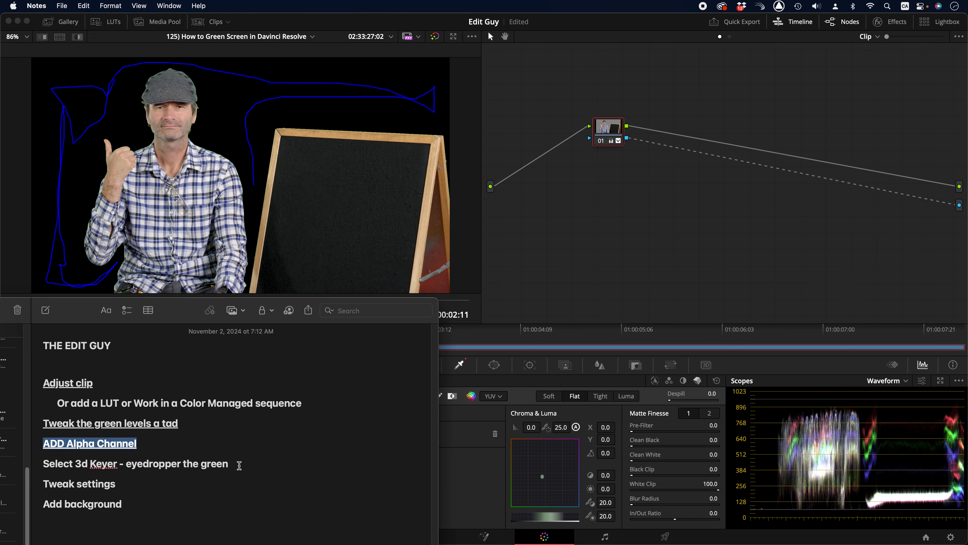
left_click_drag(240, 465, 41, 465)
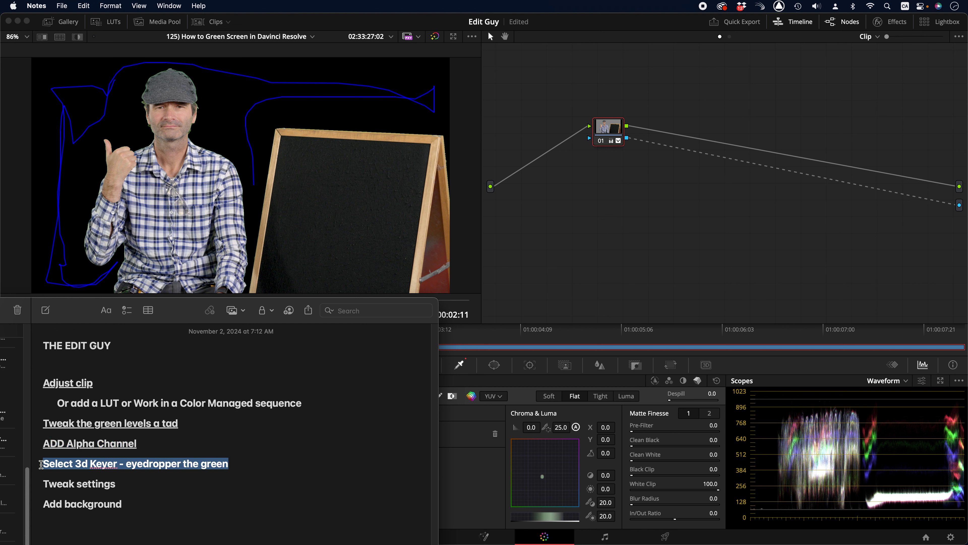
key("super+b")
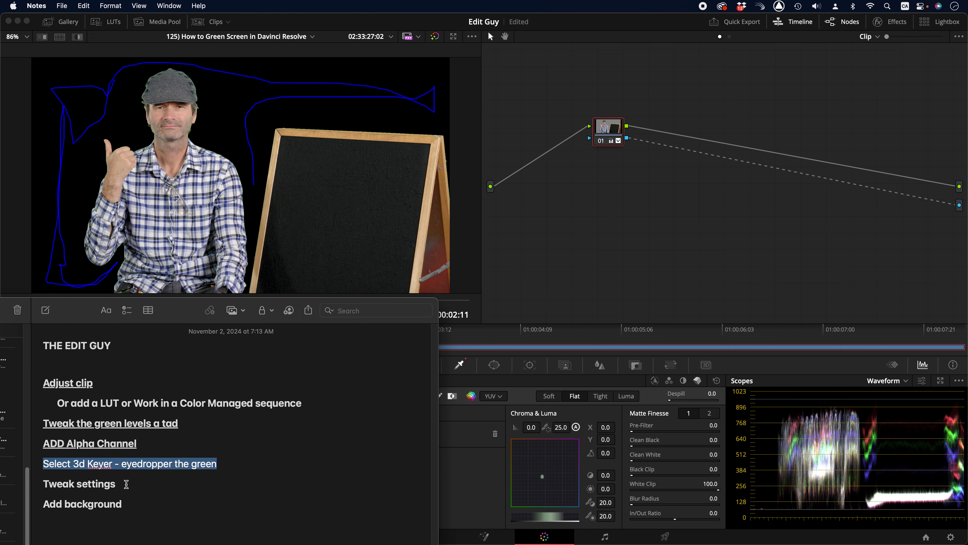
left_click(125, 484)
type("-Despill")
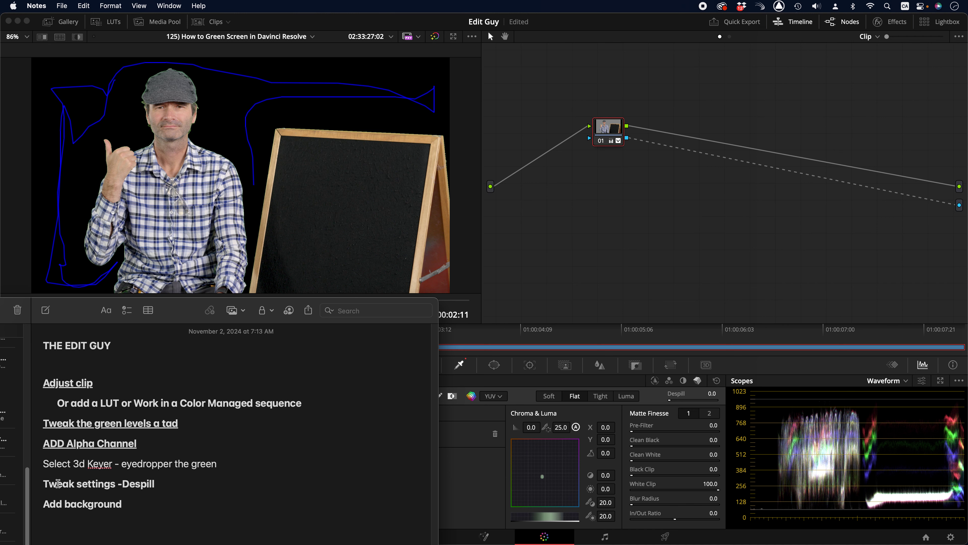
left_click(477, 487)
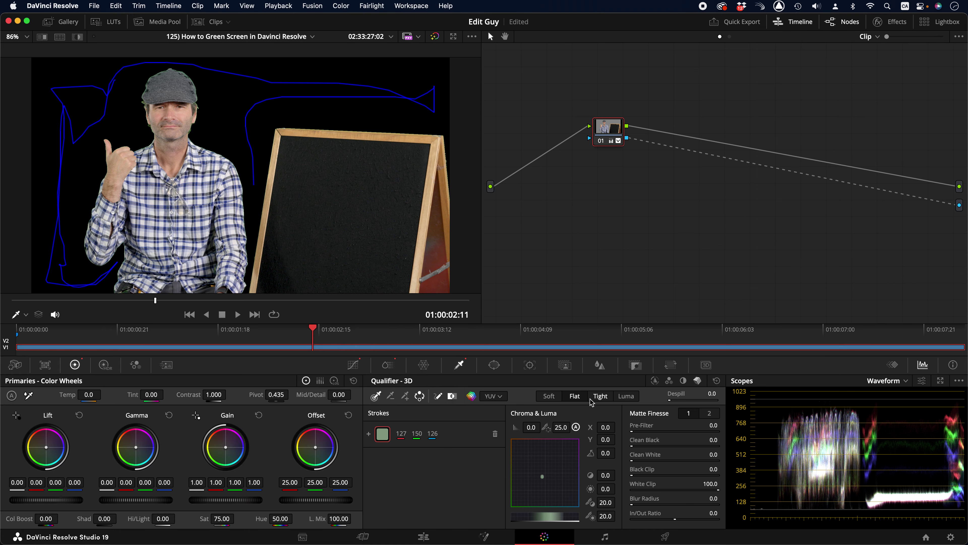
- Zoom the viewer onto the cap and raise Despill to 79.5
scroll(184, 125, "up", 2)
scroll(184, 124, "up", 2)
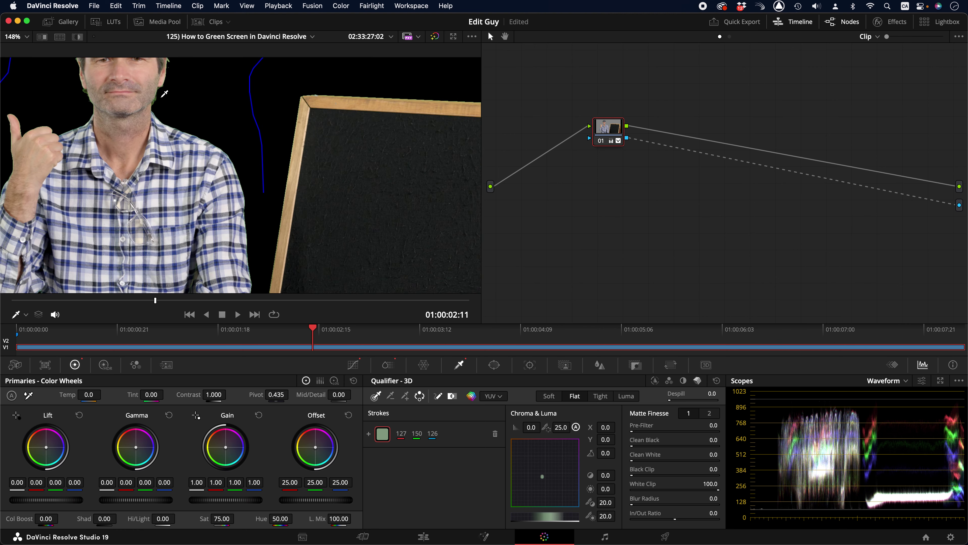
scroll(206, 156, "up", 2)
scroll(215, 173, "up", 1)
scroll(204, 162, "up", 2)
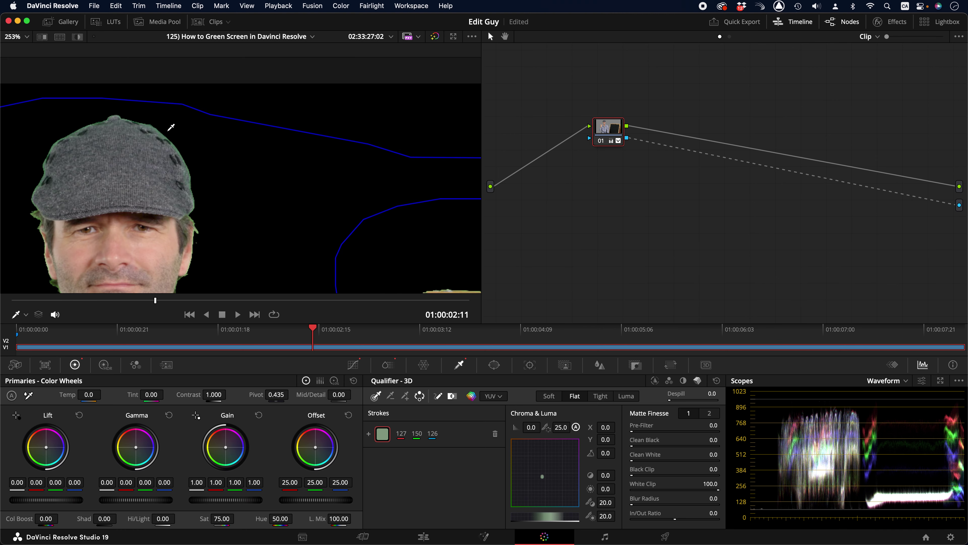
scroll(157, 127, "up", 1)
scroll(150, 130, "up", 1)
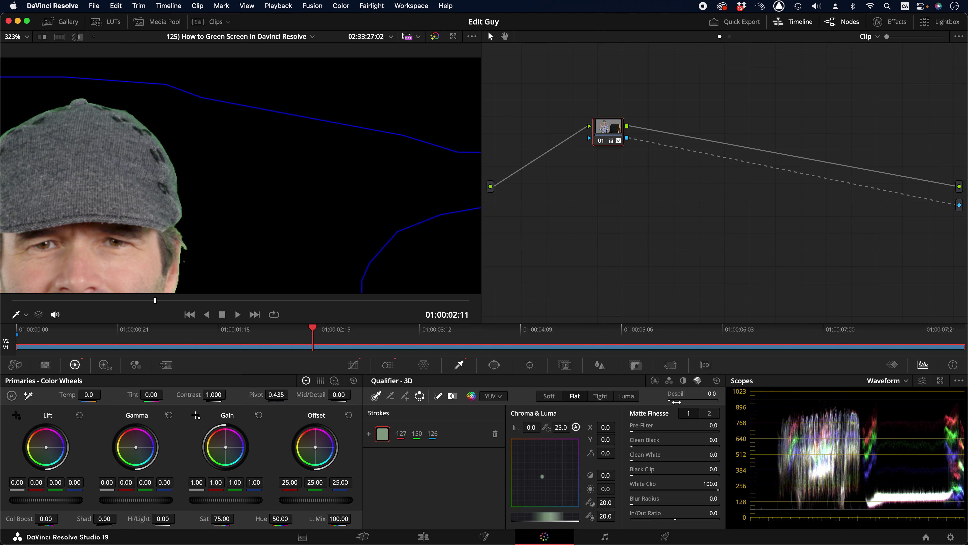
left_click_drag(672, 402, 925, 397)
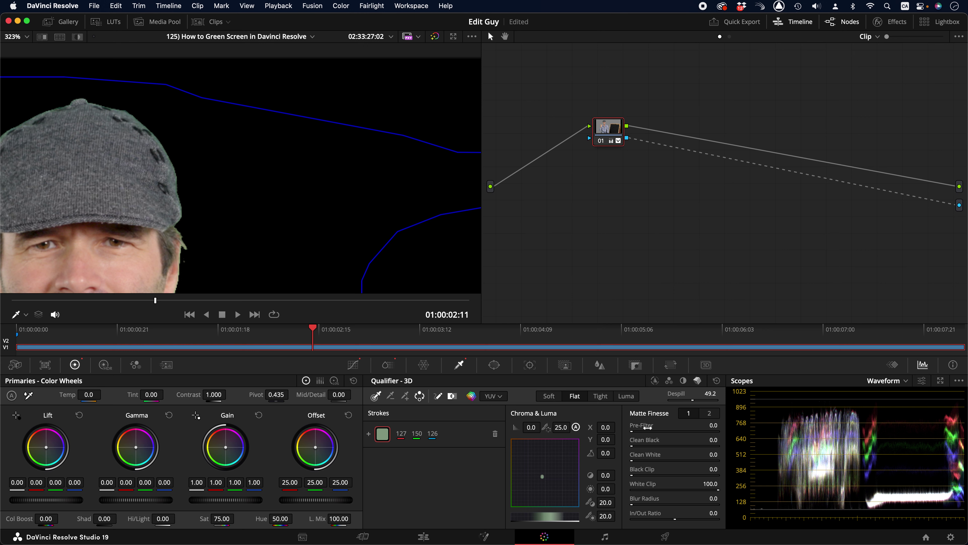
left_click_drag(693, 400, 845, 397)
- Fit the full frame in the viewer and hide the qualifier stroke overlay
key("shift+z")
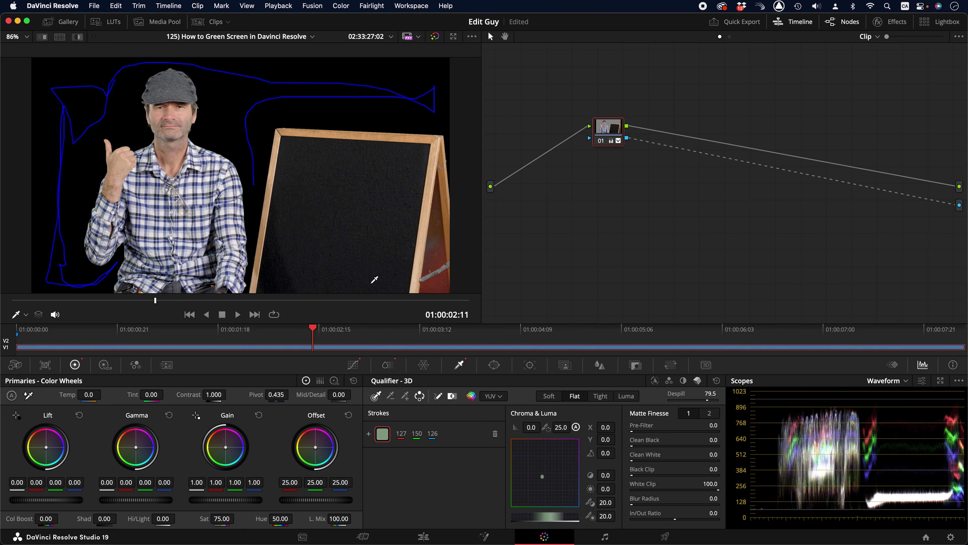
left_click(26, 318)
left_click(29, 330)
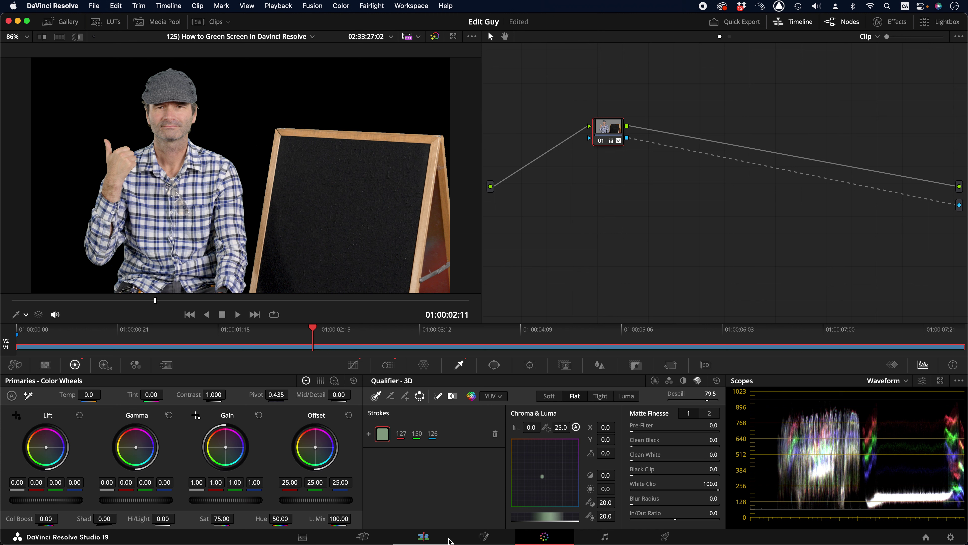
- Underline the '3d Keyer' and 'Tweak settings -Despill' checklist lines in Notes
left_click(429, 541)
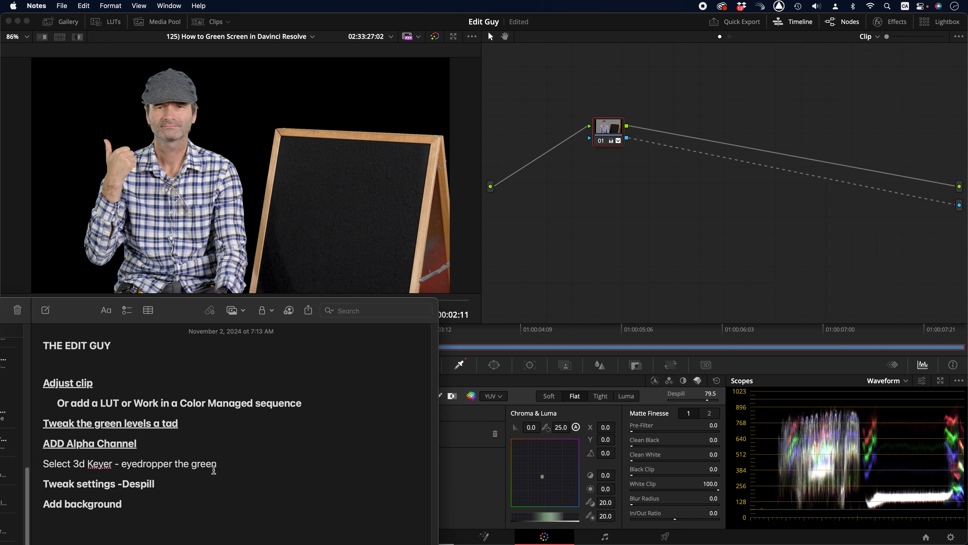
left_click_drag(222, 464, 35, 466)
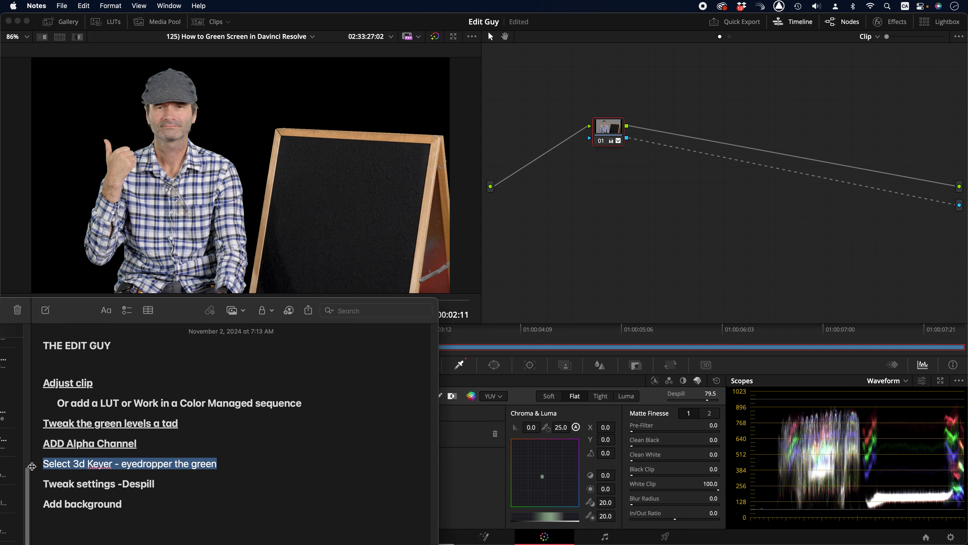
key("super+b")
key("super+b")
key("super+u")
left_click_drag(158, 490, 40, 484)
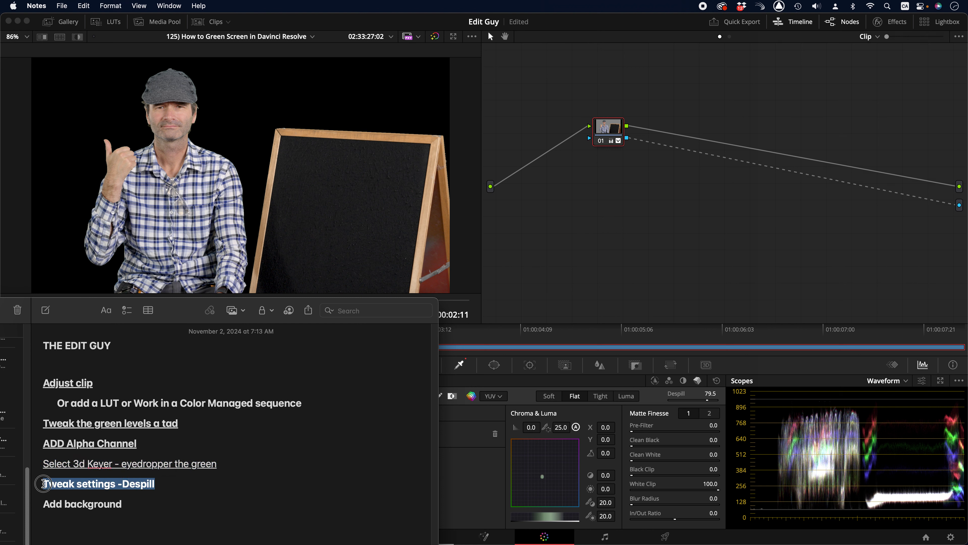
key("super+u")
left_click(483, 515)
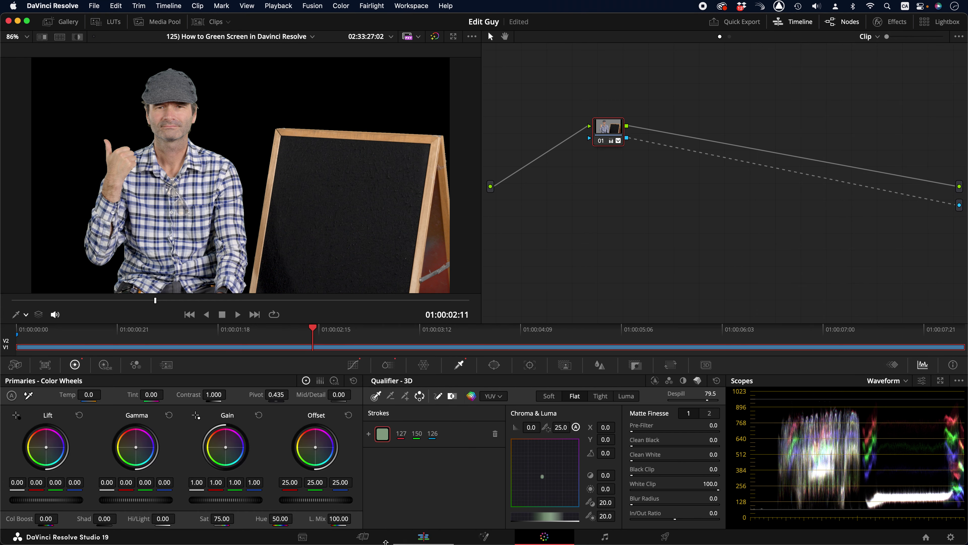
- On the Edit page, unlink the keyed clip from its audio and move it to V2
left_click(423, 537)
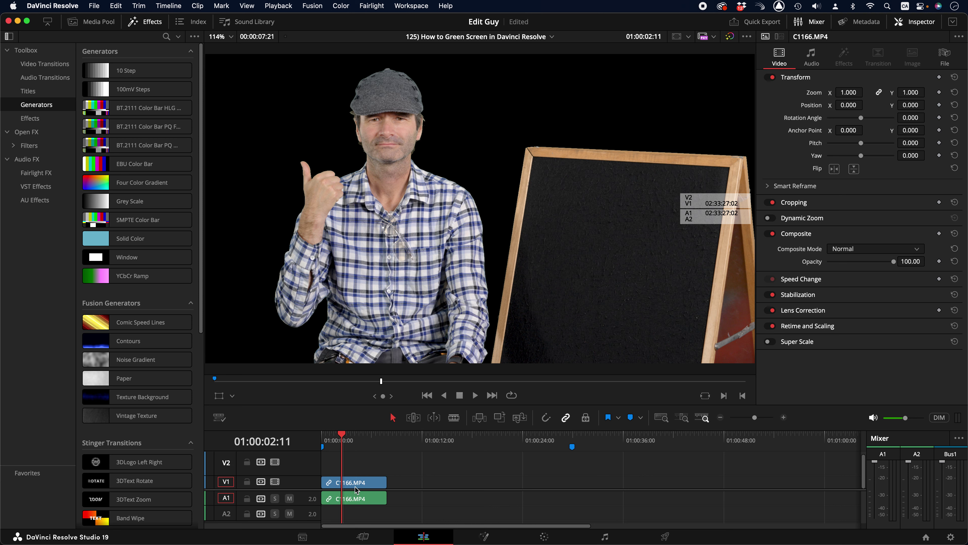
key("alt+super+l")
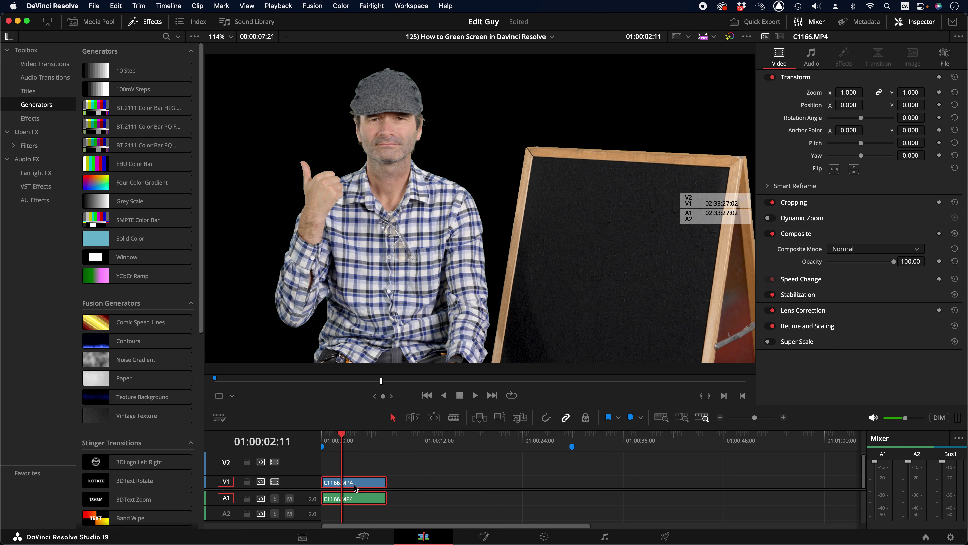
left_click_drag(442, 462, 368, 480)
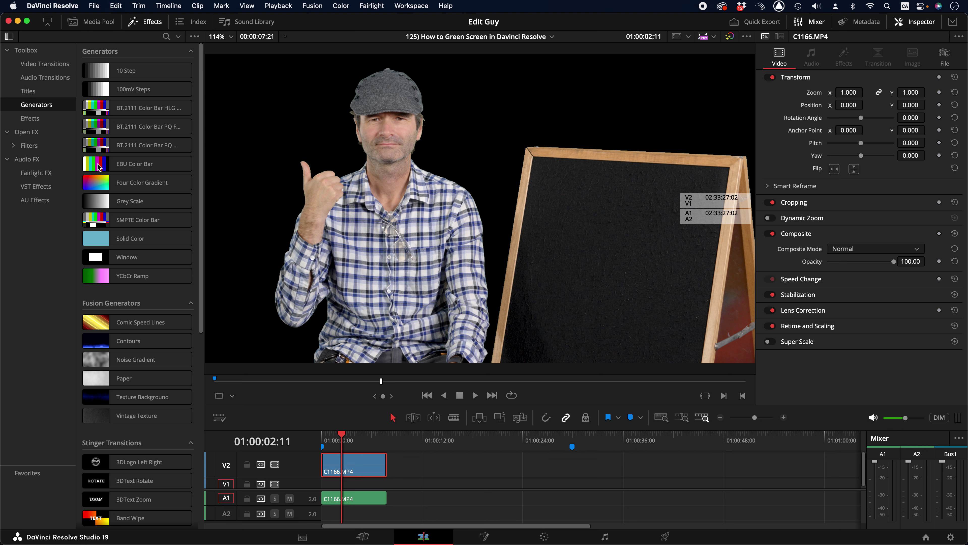
- Place an EBU Color Bar generator on V1 and scrub to check the composite
mouse_move(99, 167)
left_mouse_down()
mouse_move(342, 490)
mouse_move(385, 483)
left_mouse_up()
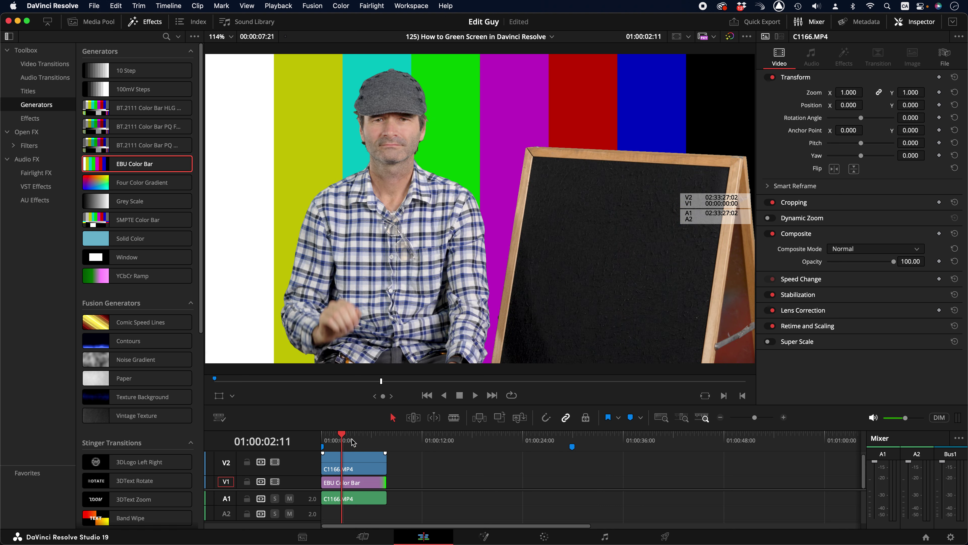
left_click(353, 442)
left_click(367, 441)
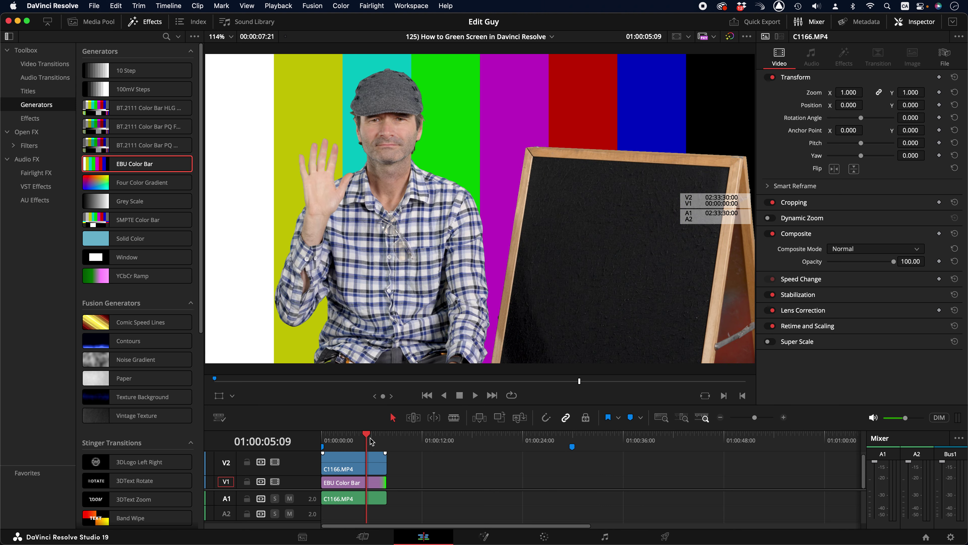
left_click(361, 436)
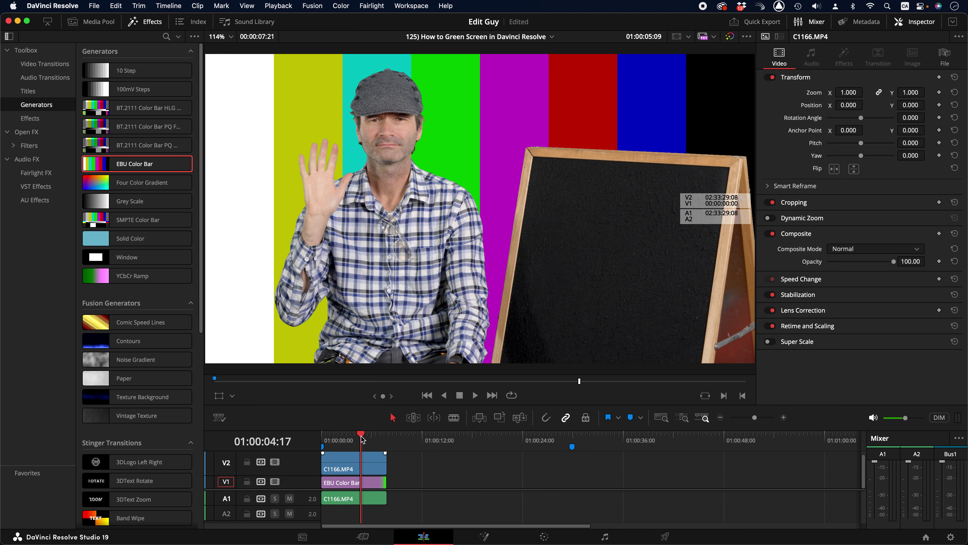